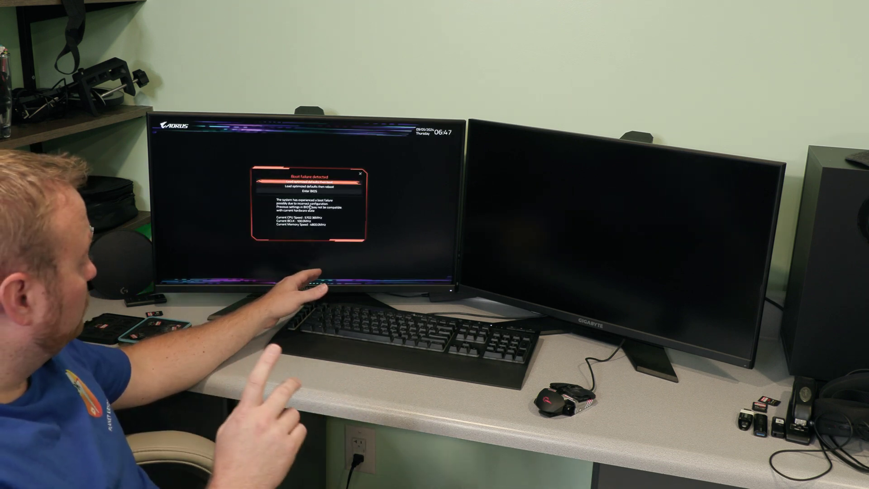
Step: Select 'Load optimized defaults then boot' in the AORUS BIOS boot menu
key(Down)
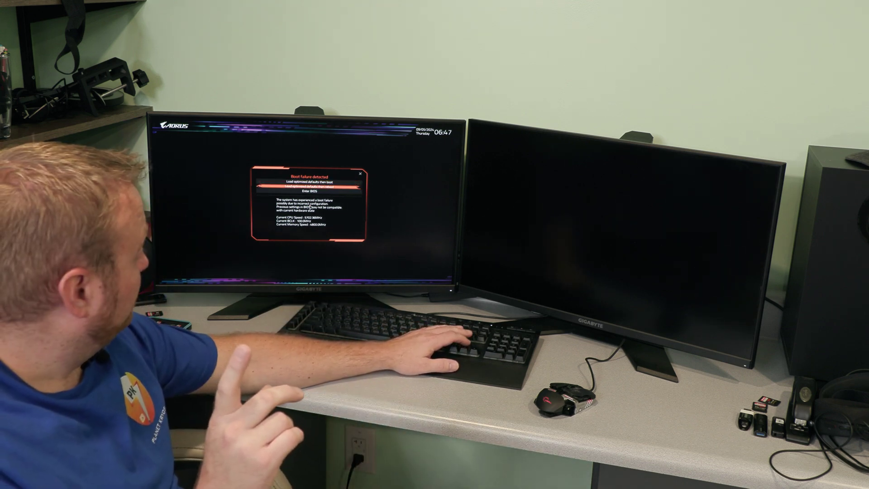
key(Up)
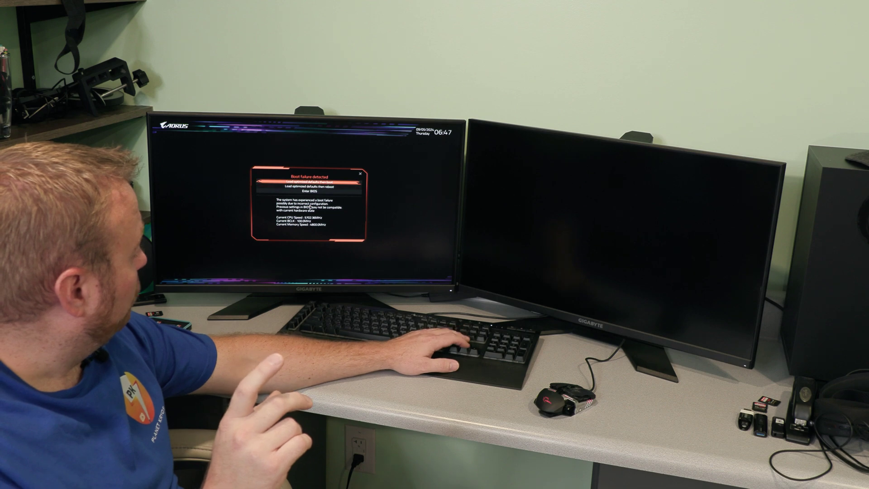
key(Down)
key(Down)
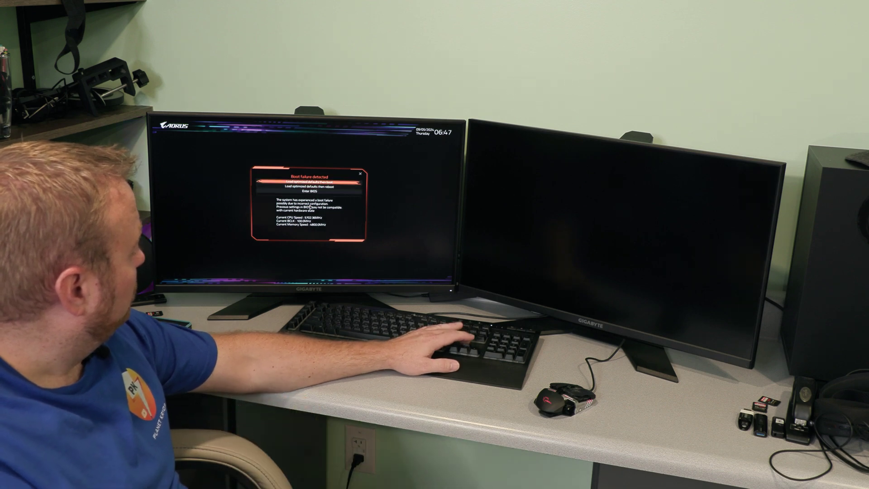
key(Up)
key(Up)
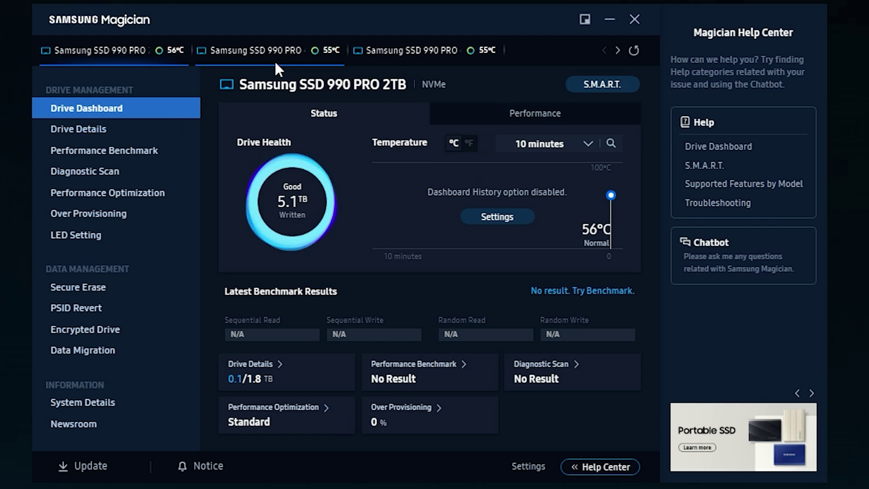
Step: Switch to the second drive, the 990 PRO 4TB, to check its health and temperature
click(231, 57)
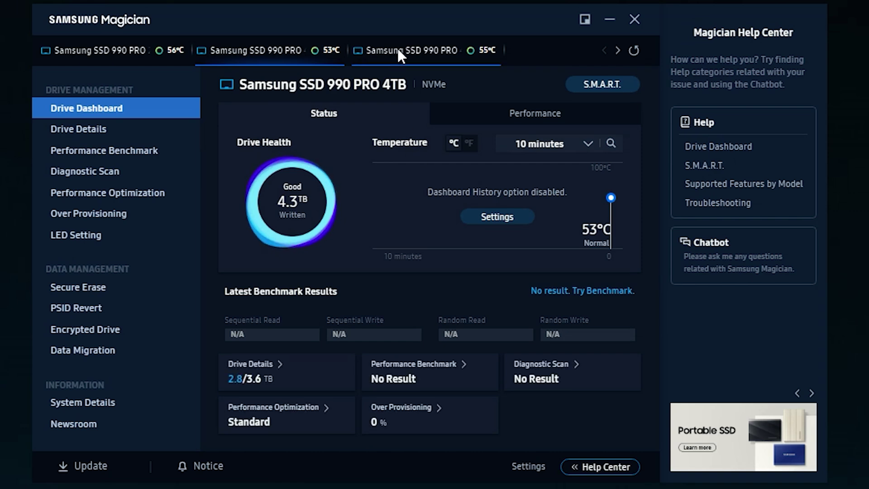
Step: Check each 990 PRO's dashboard in turn, then view the third 2TB drive's Drive Details
click(123, 49)
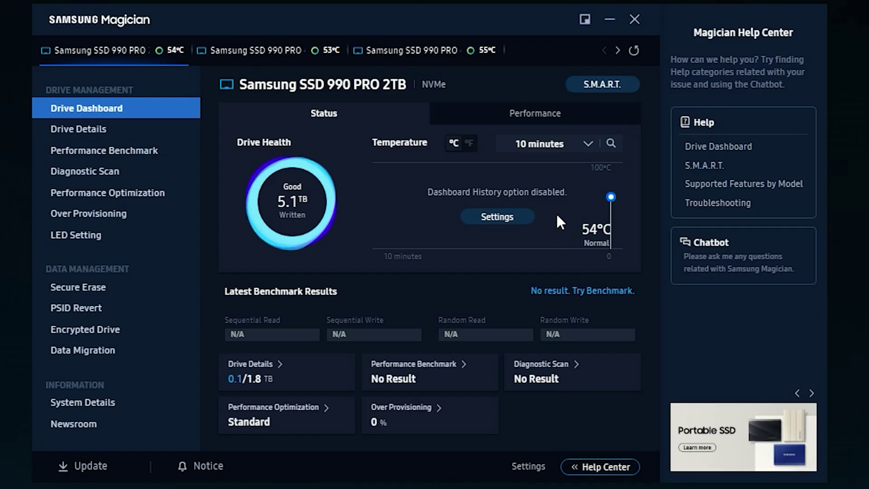
click(396, 61)
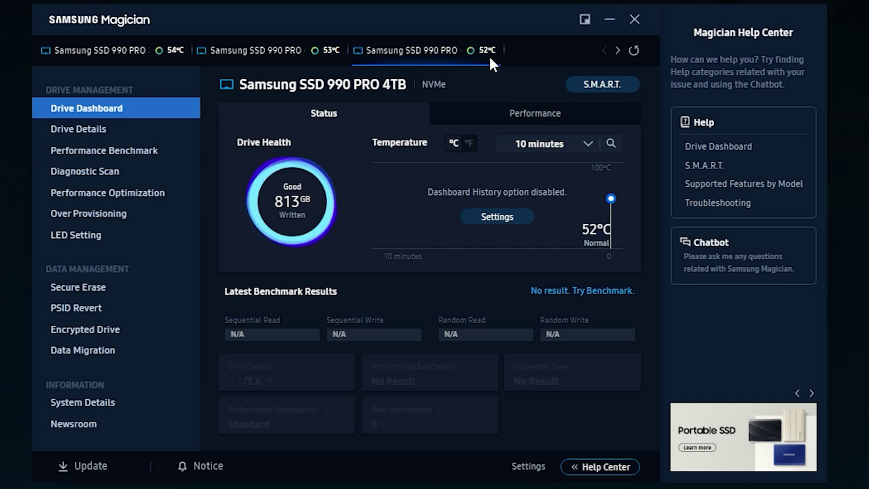
click(616, 49)
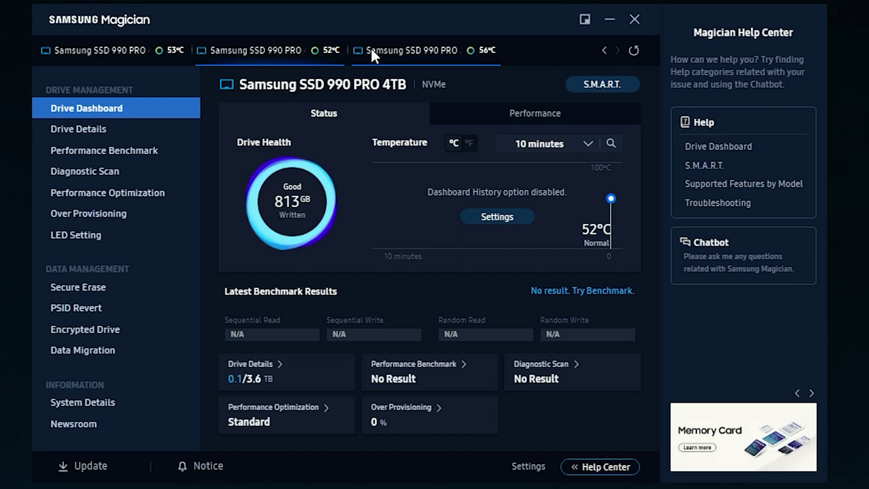
click(389, 48)
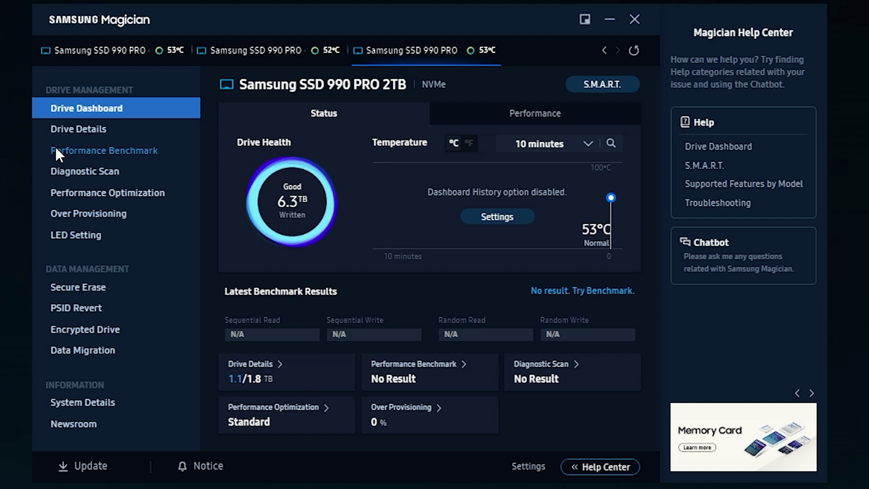
click(79, 130)
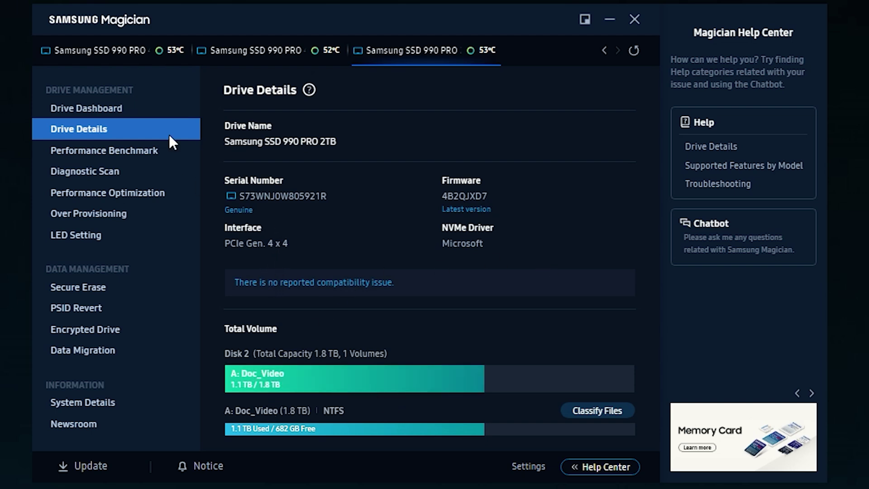
Step: Review the Drive Details and volumes of both 4TB drives, including Backup_A
click(269, 51)
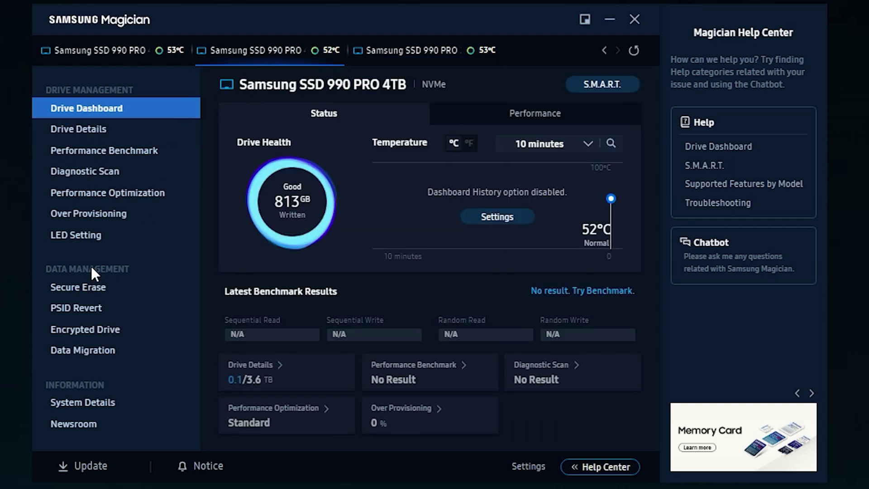
click(99, 128)
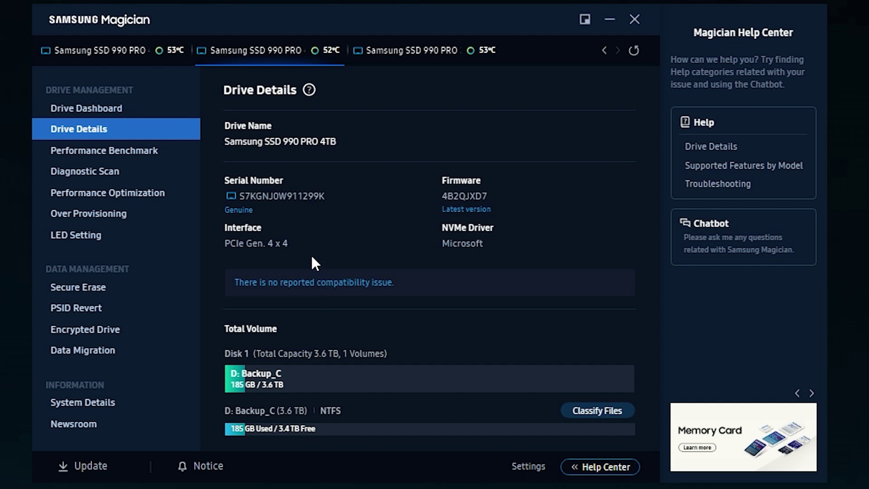
click(132, 47)
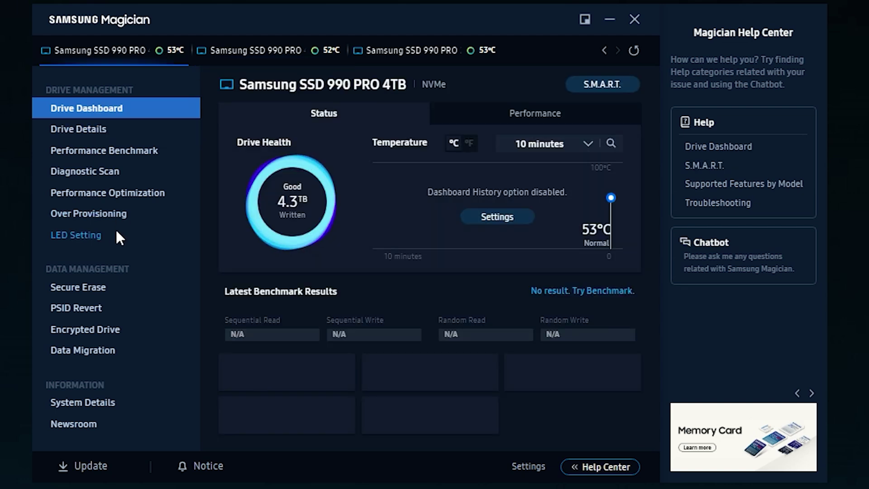
click(85, 129)
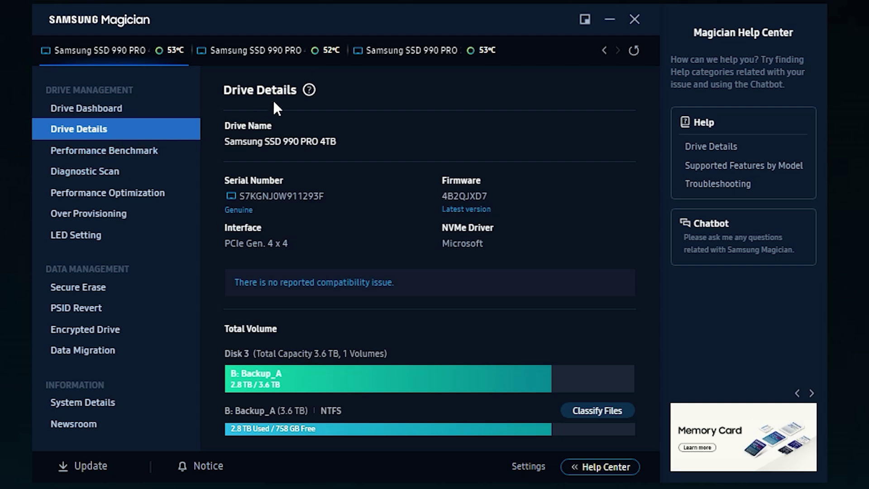
Step: View the 2TB C: Local Disk drive's details and bring up its Diagnostic Scan
click(604, 52)
click(124, 48)
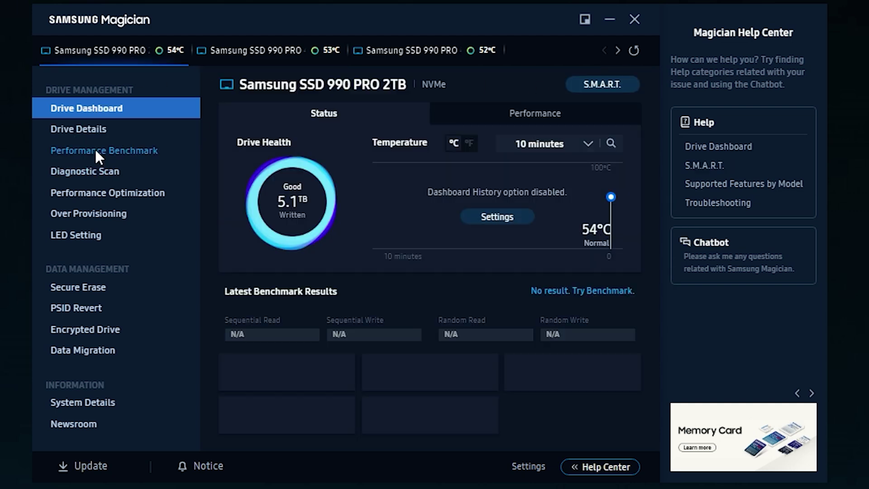
click(94, 131)
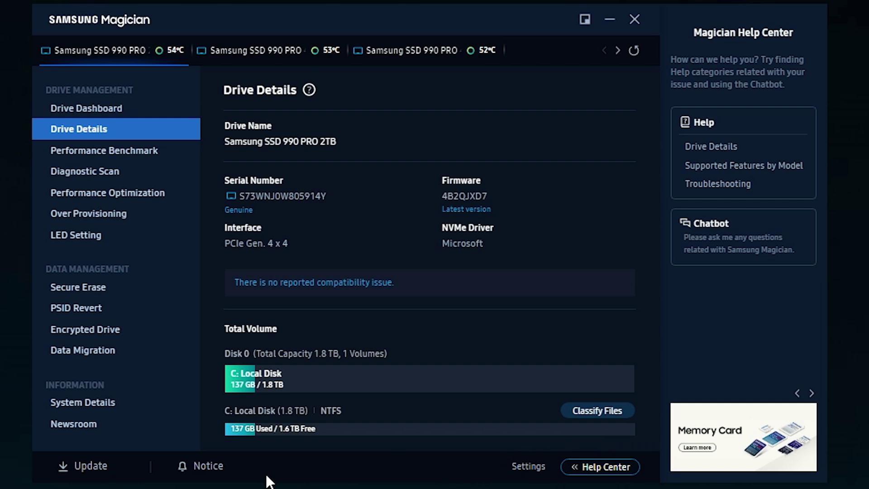
click(90, 172)
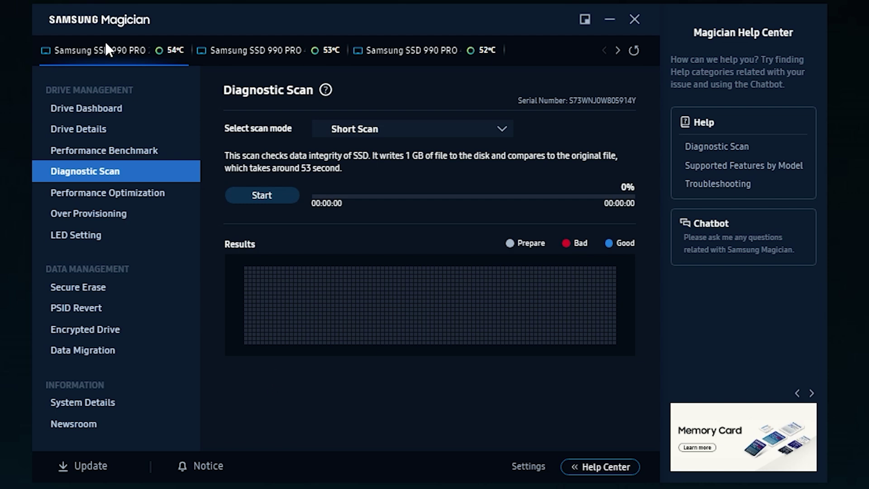
Step: Return to the C: drive's dashboard and details, then reopen its Diagnostic Scan page
click(83, 108)
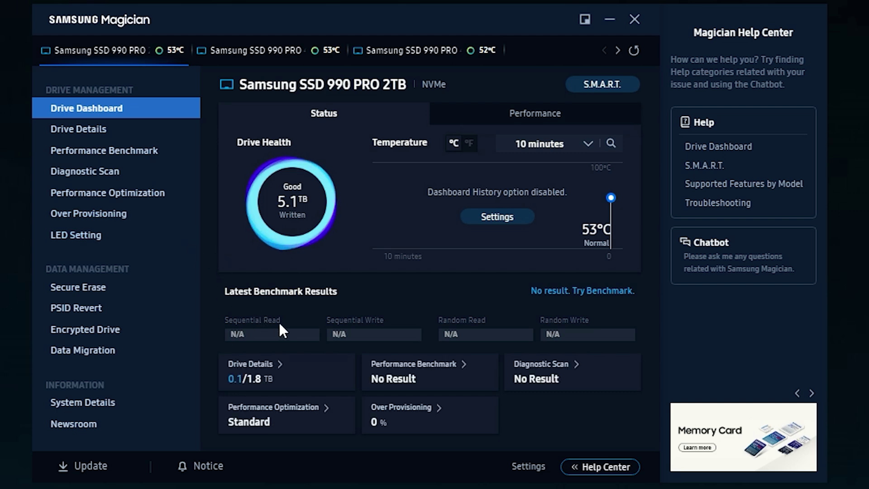
click(263, 369)
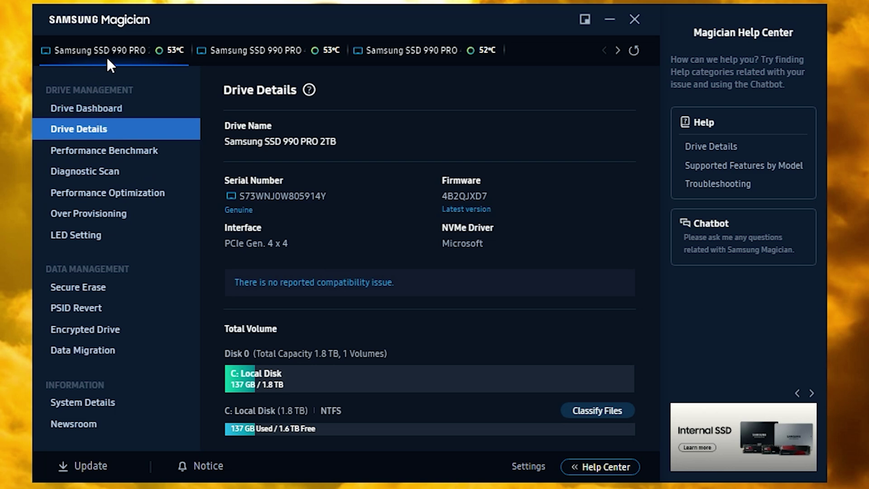
click(86, 174)
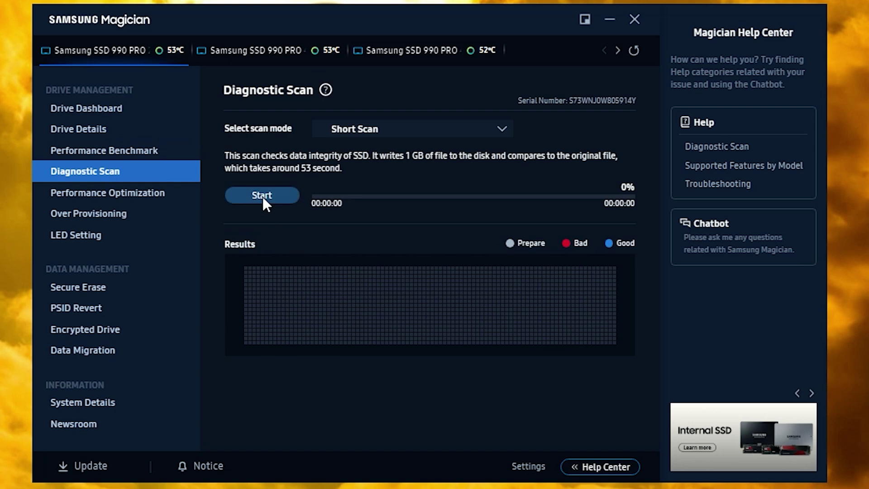
Step: Run a Short Scan diagnostic on the 2TB C: boot drive
click(362, 128)
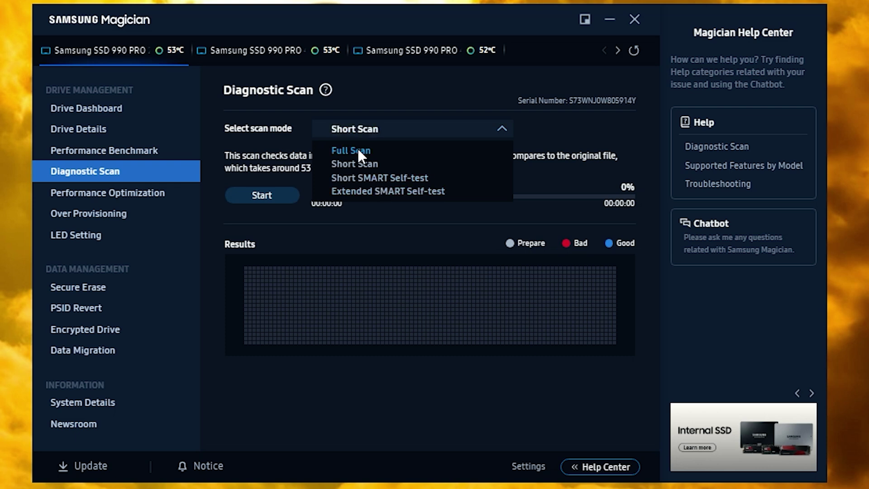
click(340, 163)
click(274, 194)
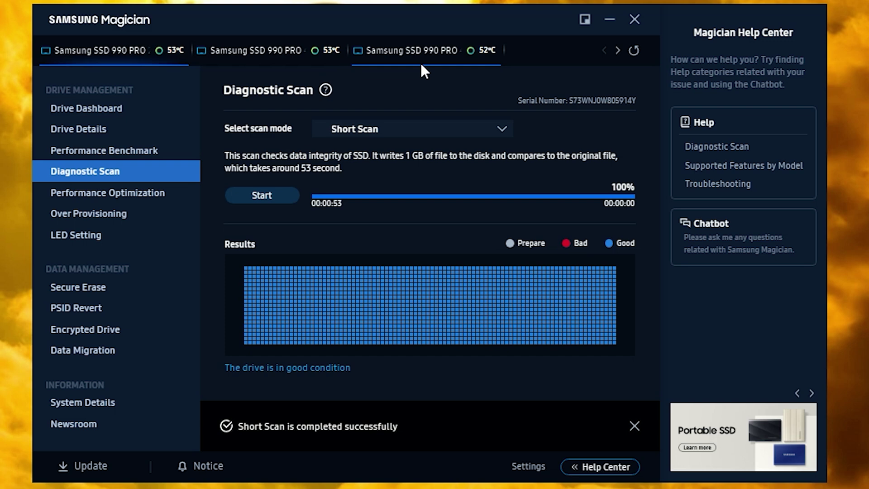
Step: Look over the second 4TB drive's Diagnostic Scan and the third drive's benchmark page
click(245, 48)
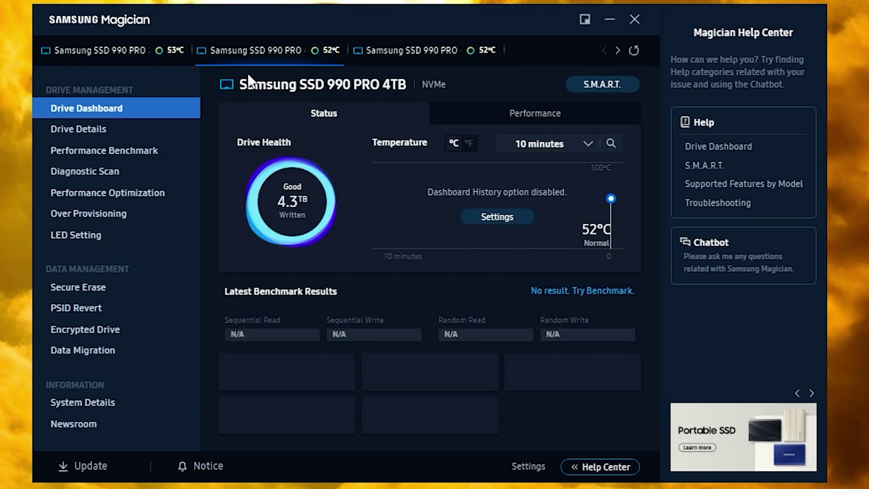
click(90, 172)
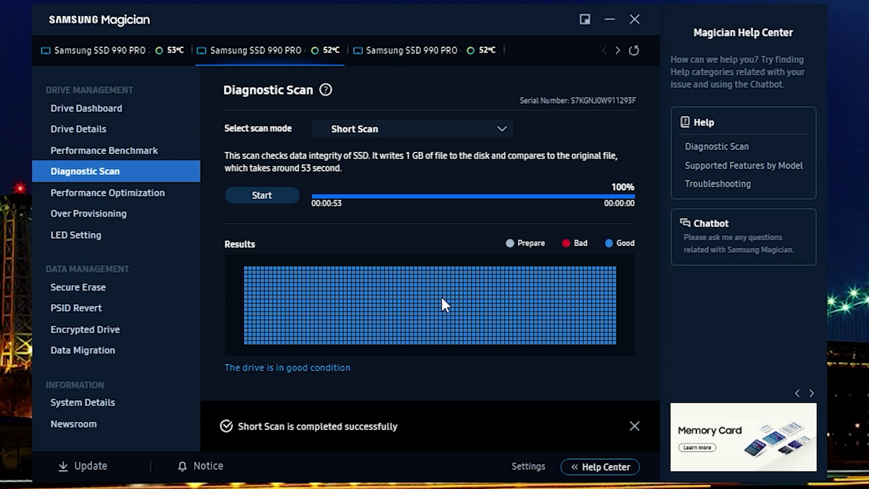
click(400, 50)
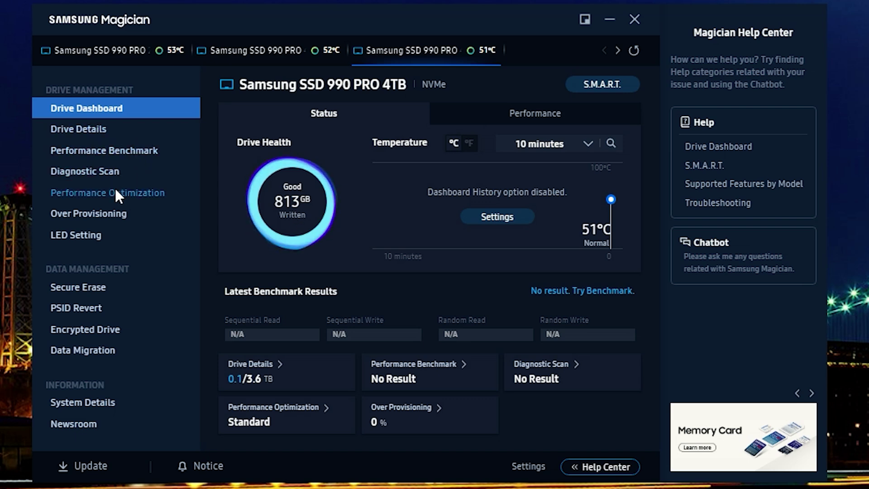
click(92, 152)
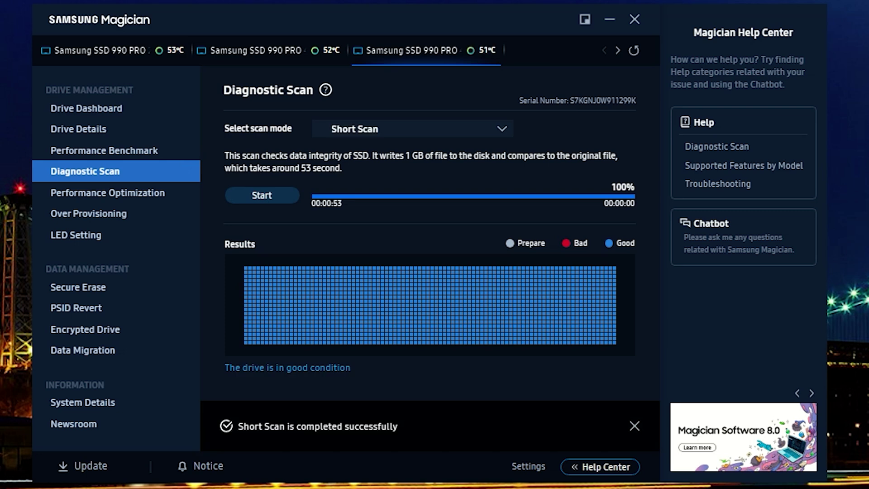
Step: Run a Short Scan on the next 990 PRO 2TB, then return to its dashboard
click(618, 51)
click(383, 52)
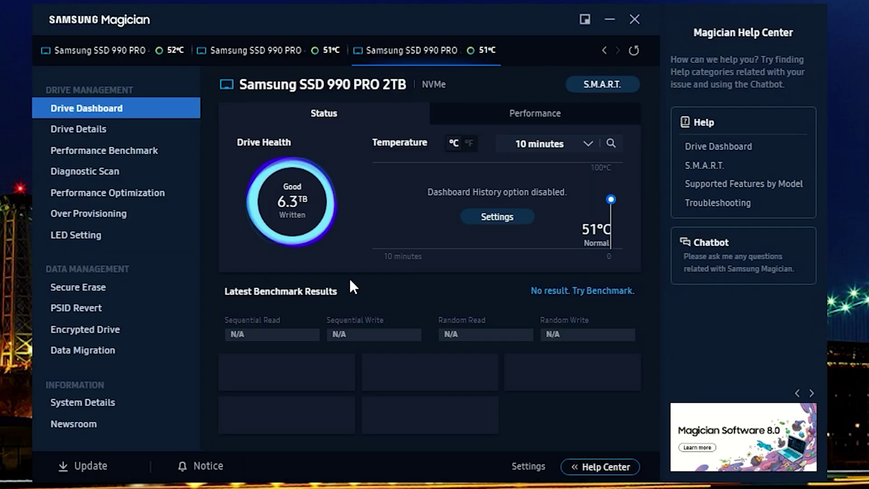
click(108, 167)
click(266, 203)
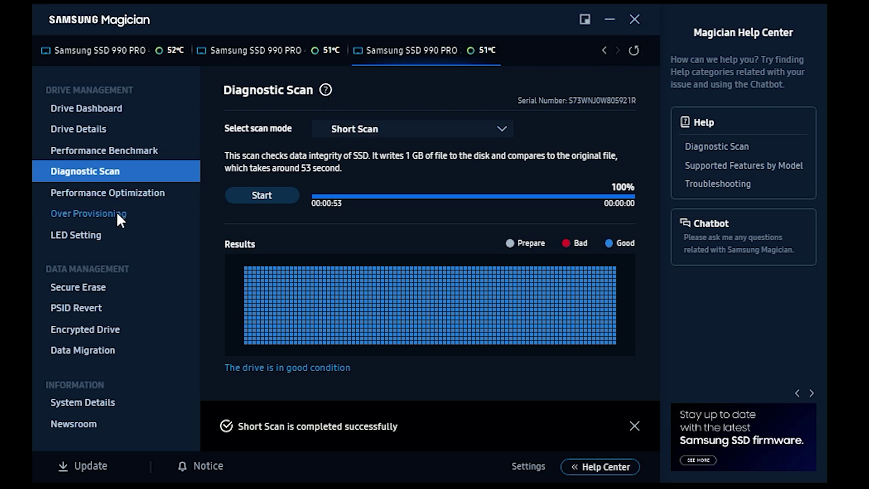
click(85, 235)
click(98, 111)
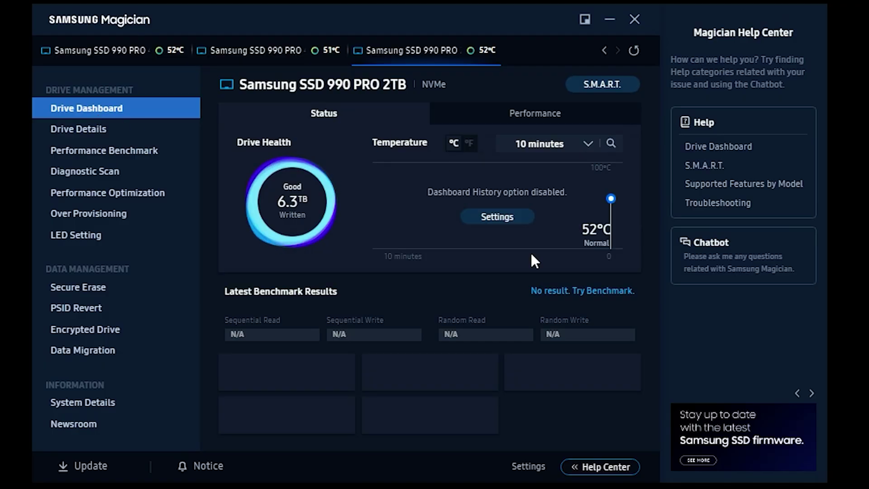
Step: Check Magician's update list, then select DiskMark64.exe in the CrystalDiskMark folder
click(93, 471)
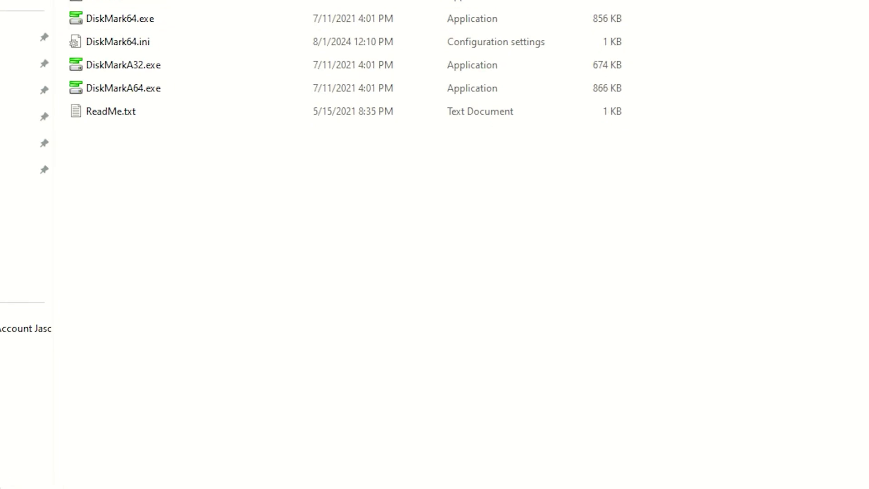
click(126, 25)
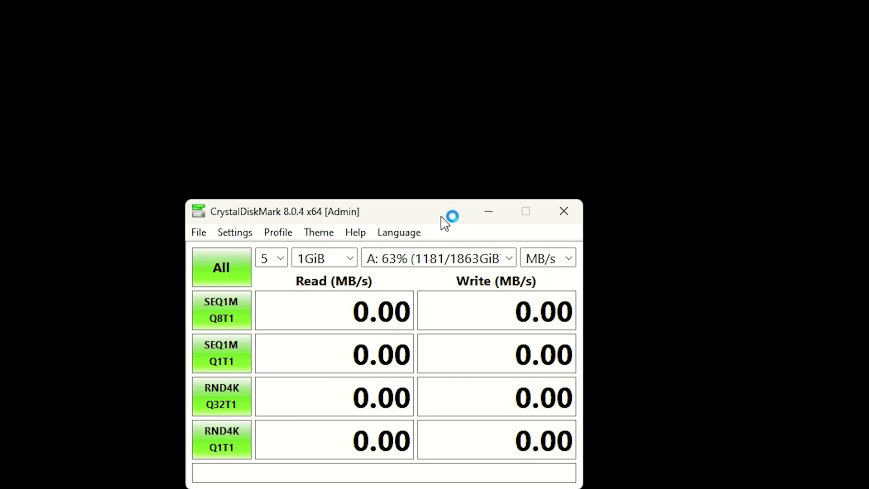
Step: Benchmark C: with SEQ1M Q8T1, getting 7204.63 MB/s read and 6759.71 MB/s write
drag(445, 214, 480, 114)
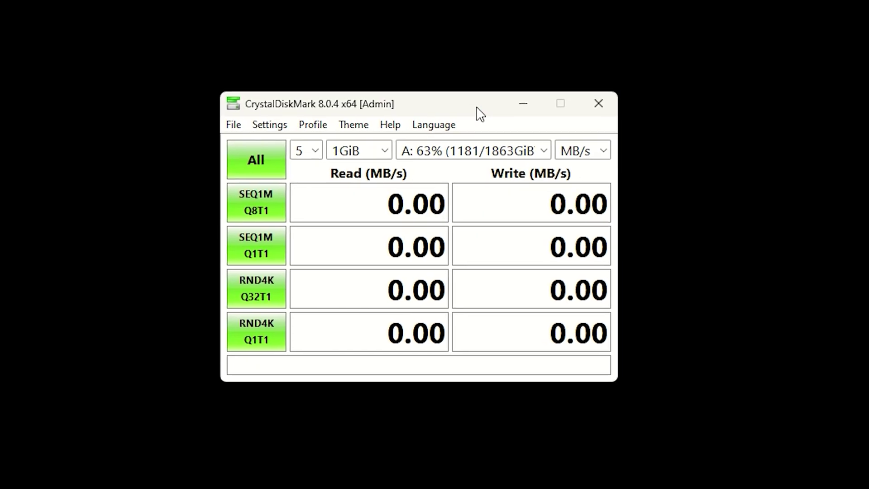
click(454, 138)
click(431, 201)
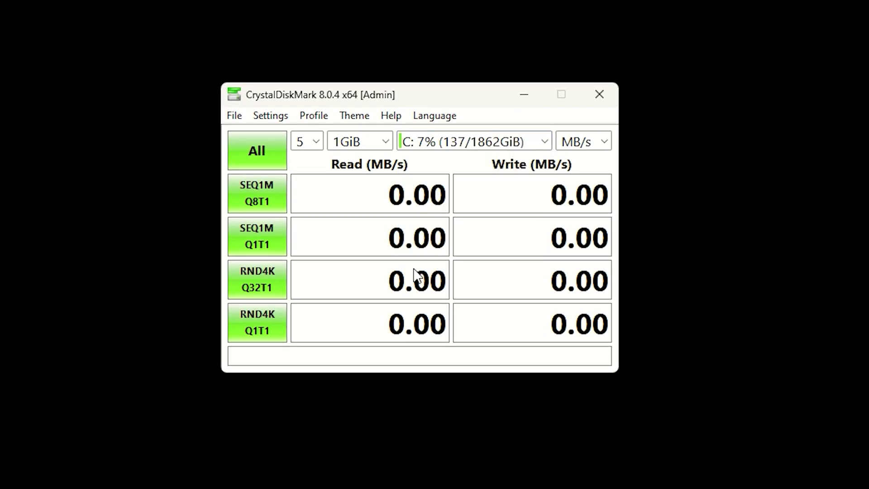
click(250, 204)
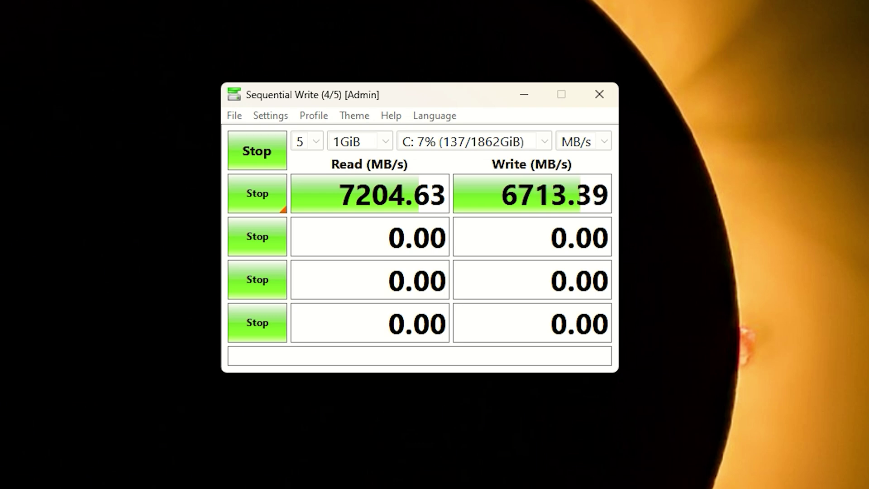
click(478, 141)
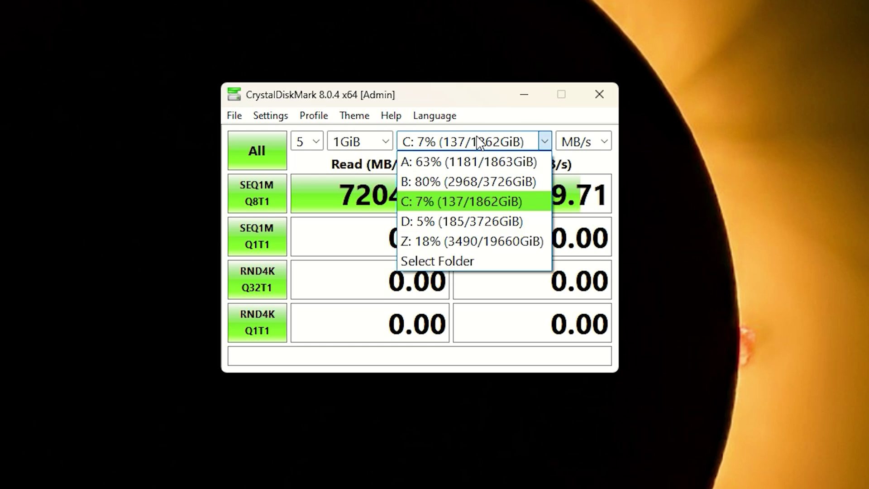
click(506, 147)
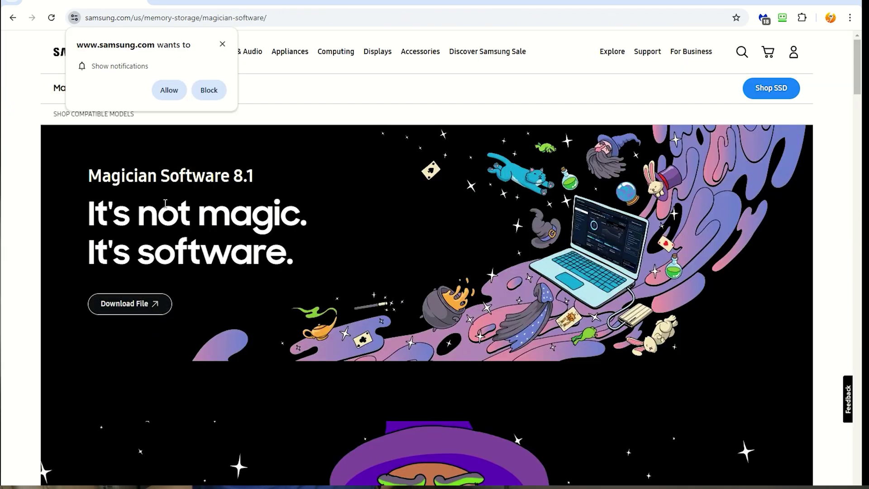
Step: Dismiss the notification prompt and scroll Samsung's Tools & Software page to Magician 8.1.0 for Windows
scroll(264, 188, down, 15)
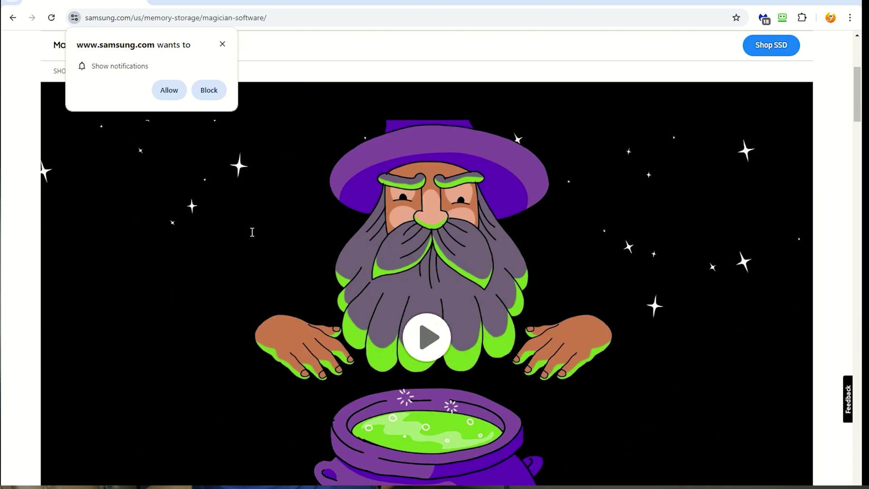
scroll(353, 284, down, 7)
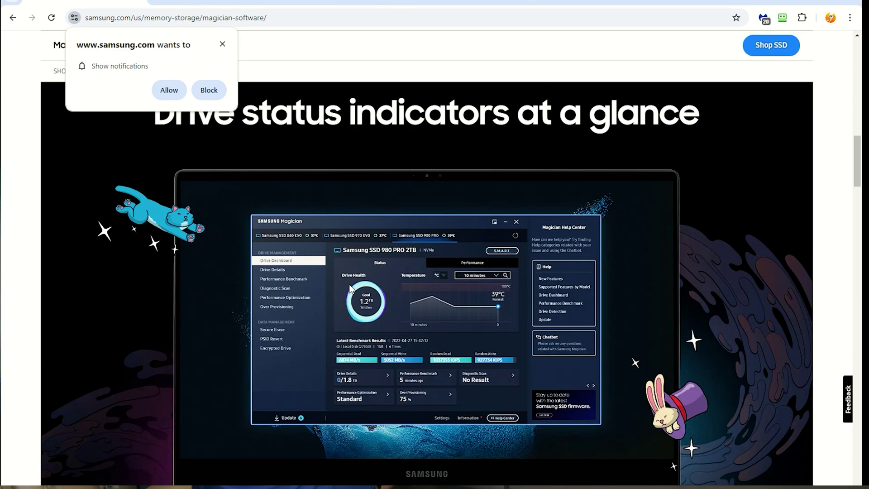
scroll(350, 288, down, 20)
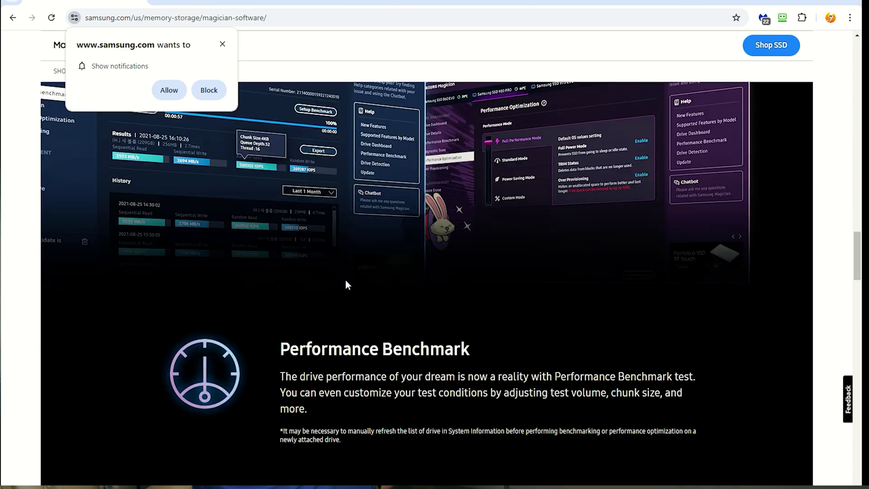
scroll(344, 281, down, 15)
key(Home)
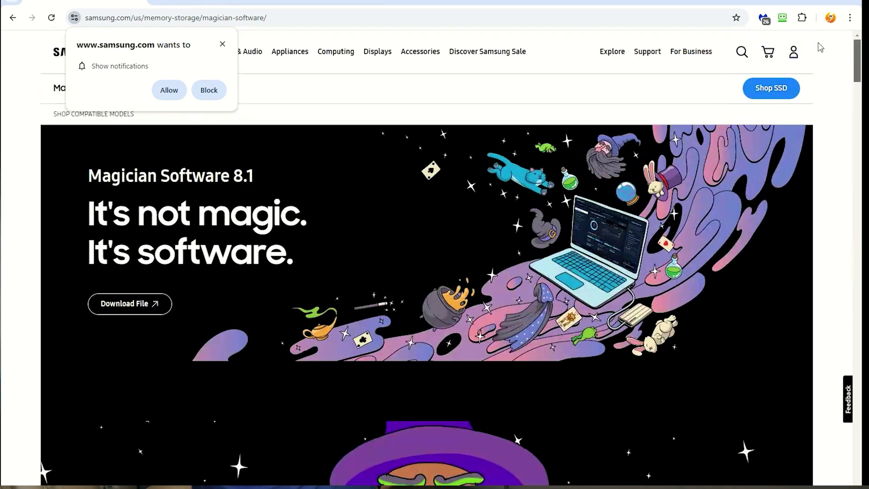
click(223, 45)
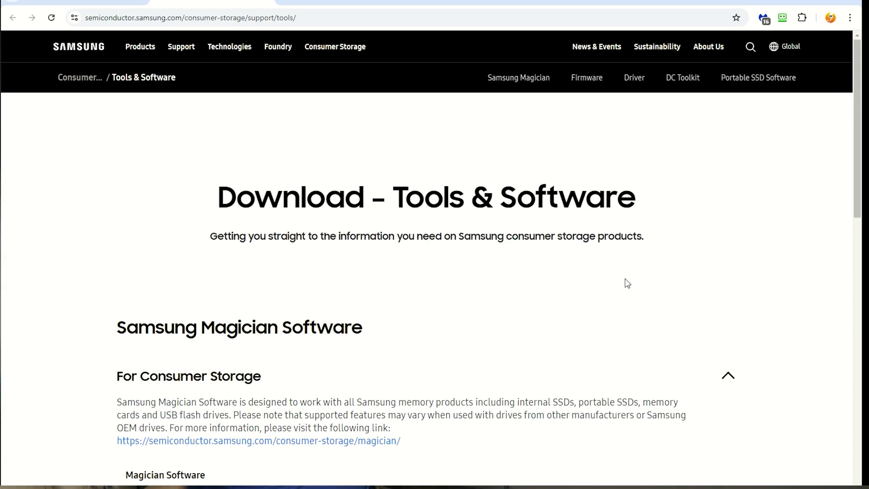
scroll(620, 285, down, 5)
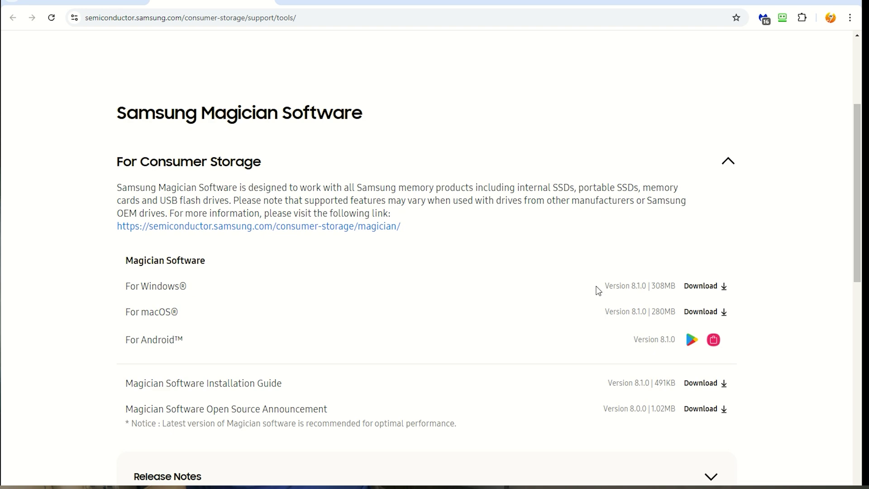
scroll(541, 309, down, 3)
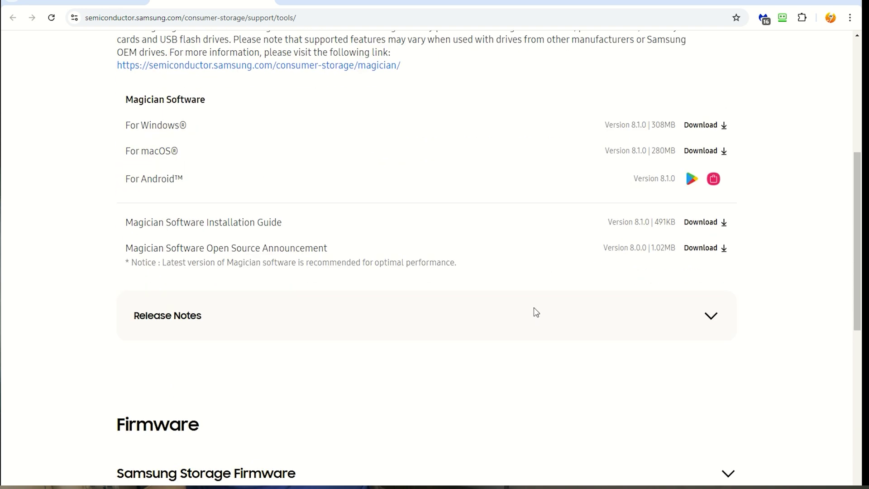
scroll(522, 323, down, 1)
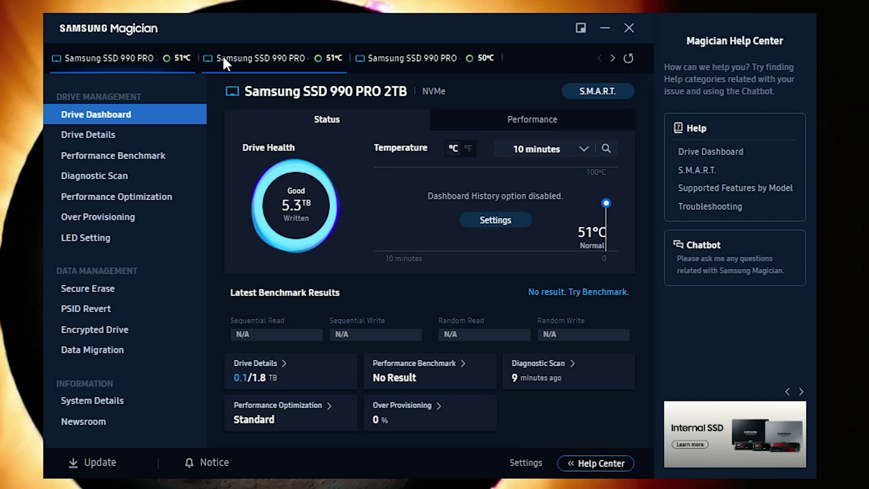
Step: View the second and third 990 PRO dashboards; the 4TB drive shows Good health, 814 GB written, 50°C
click(244, 68)
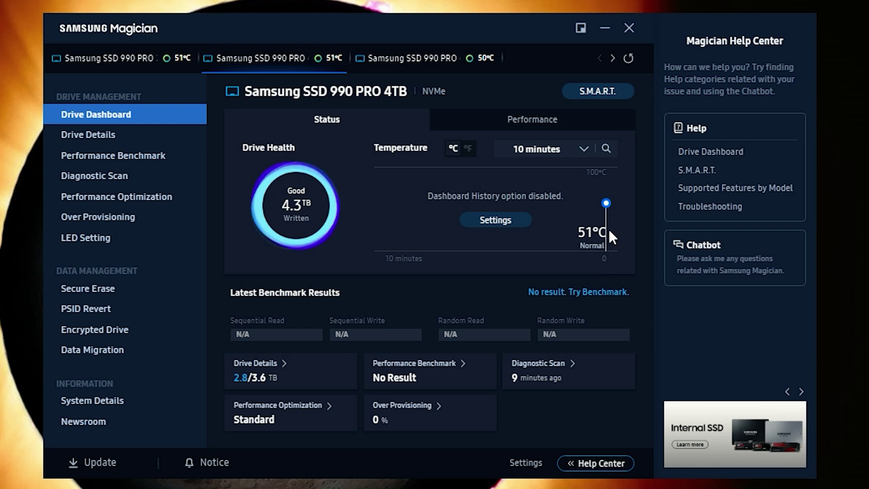
click(403, 58)
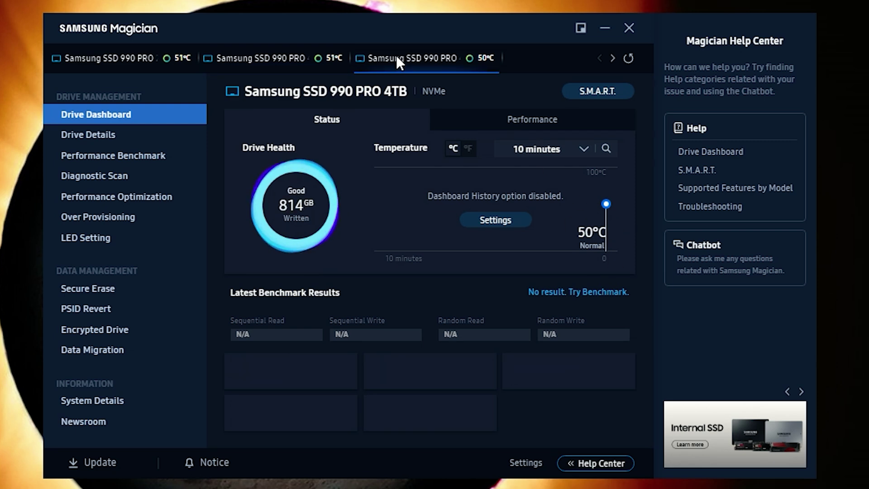